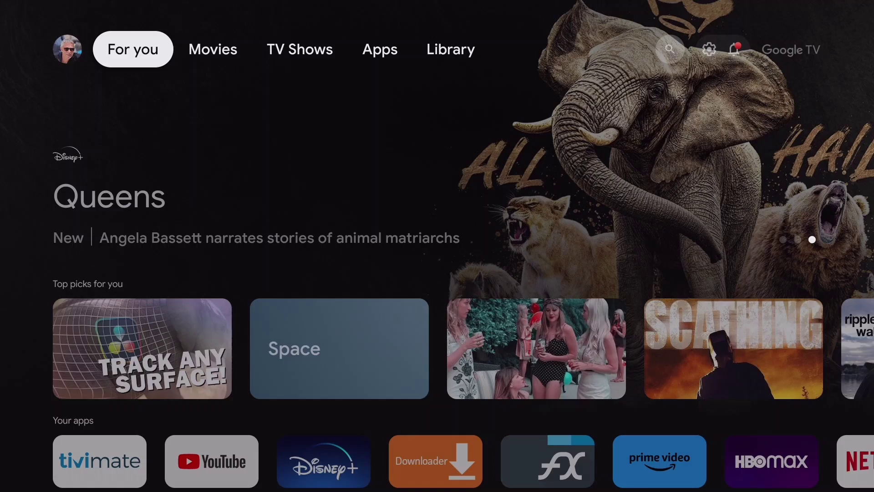
- Launch TiviMate from the apps on the Google TV home screen
key("Down")
key("Down")
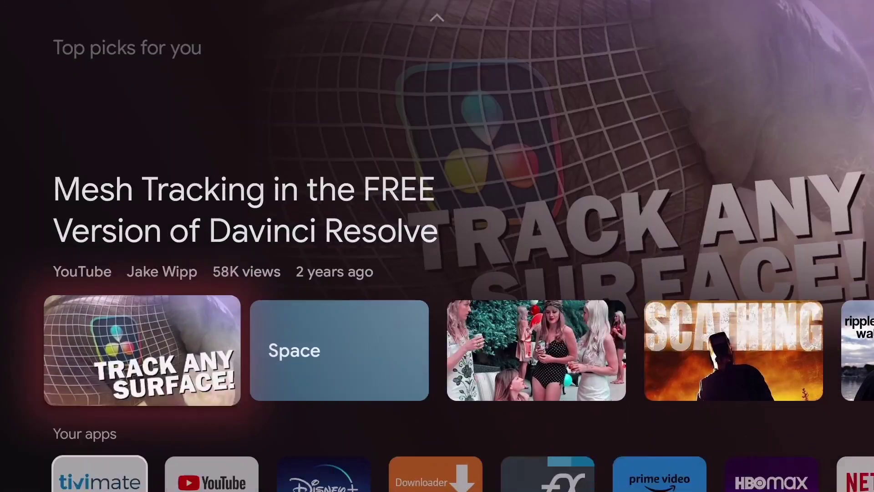
key("Down")
key("Return")
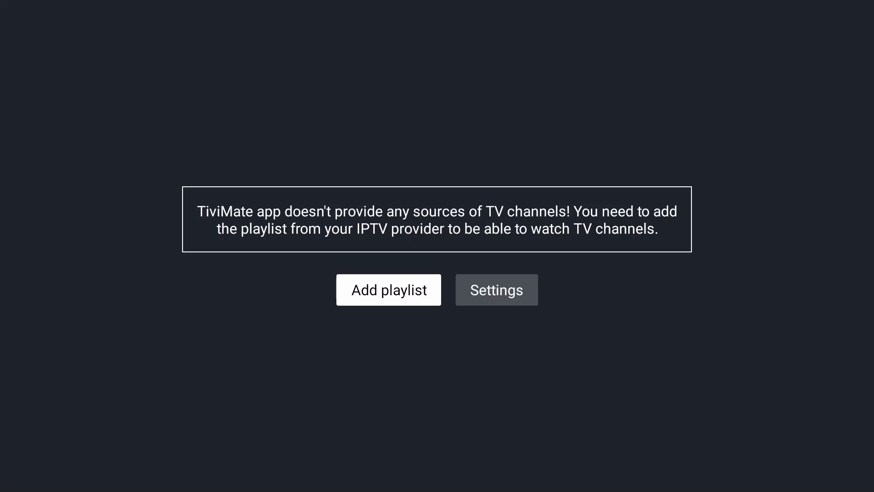
key("Return")
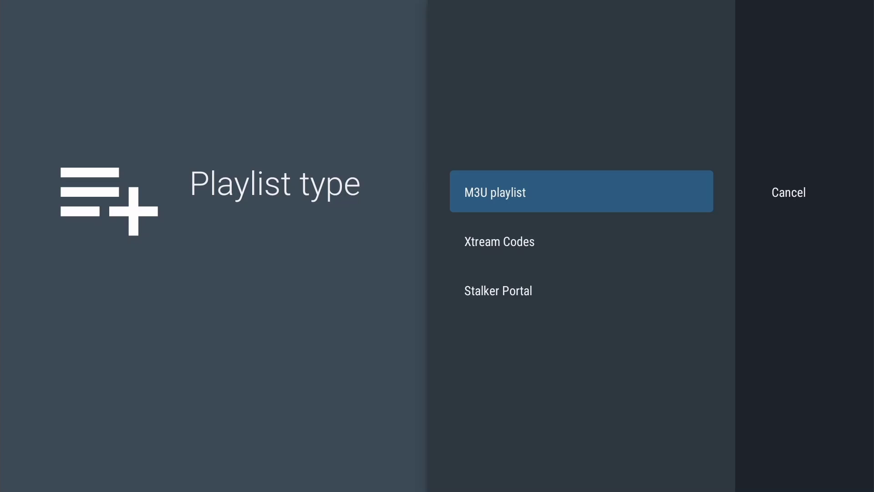
key("Return")
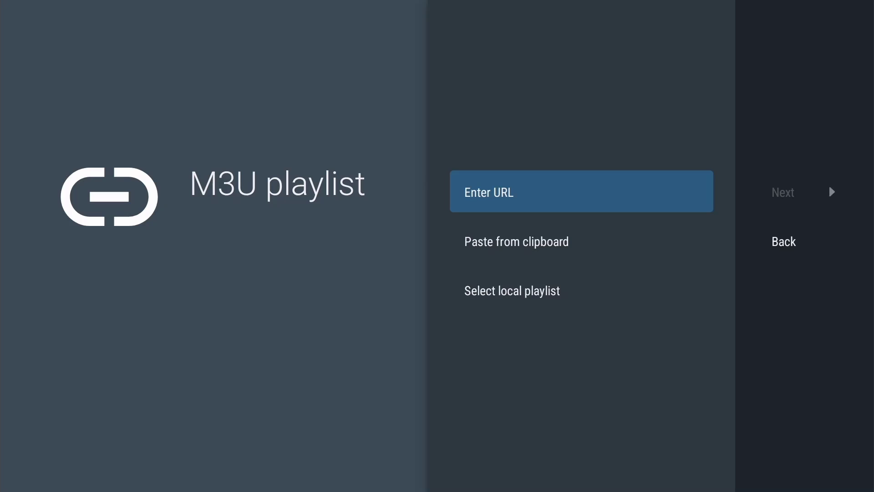
key("Return")
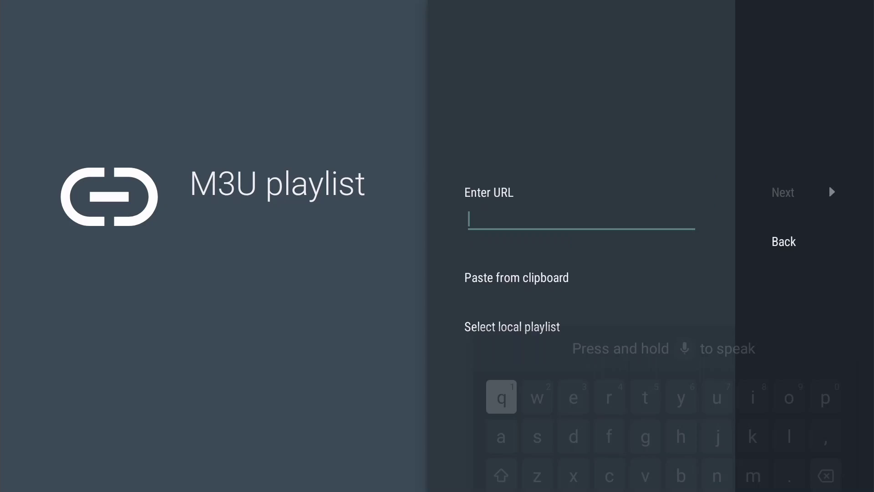
type("https://customepg.x10.mx/playli")
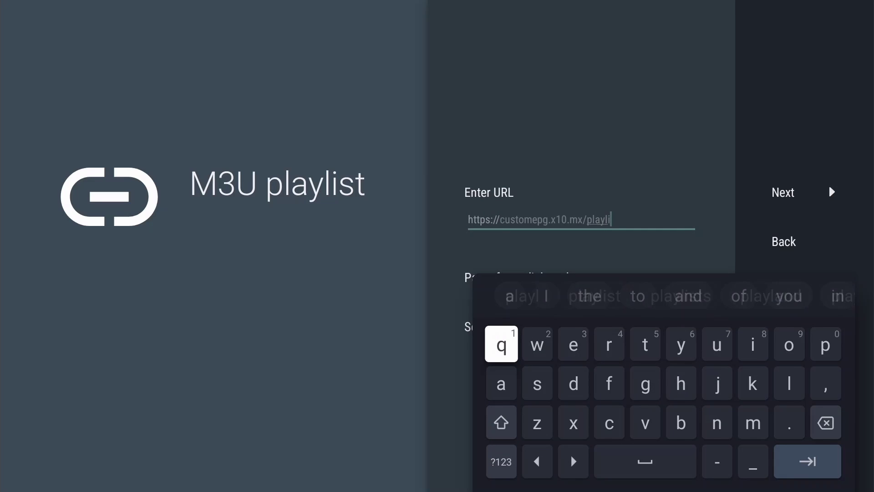
type("st.m3u")
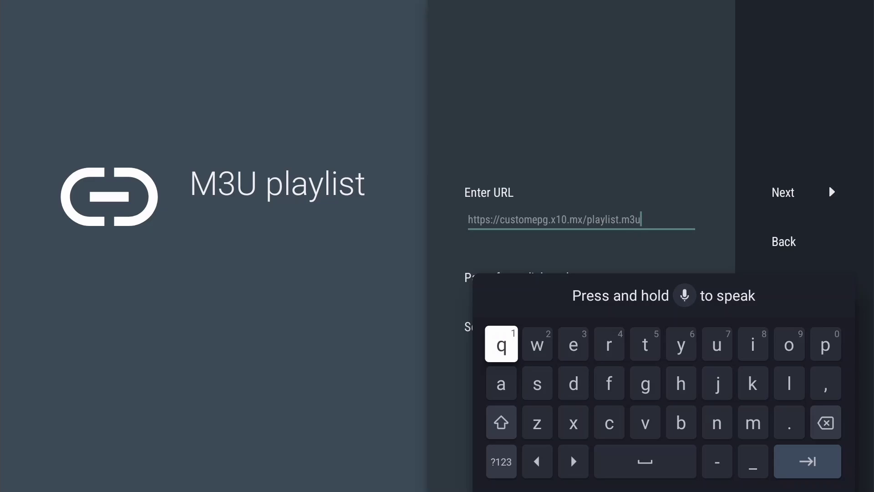
key("Return")
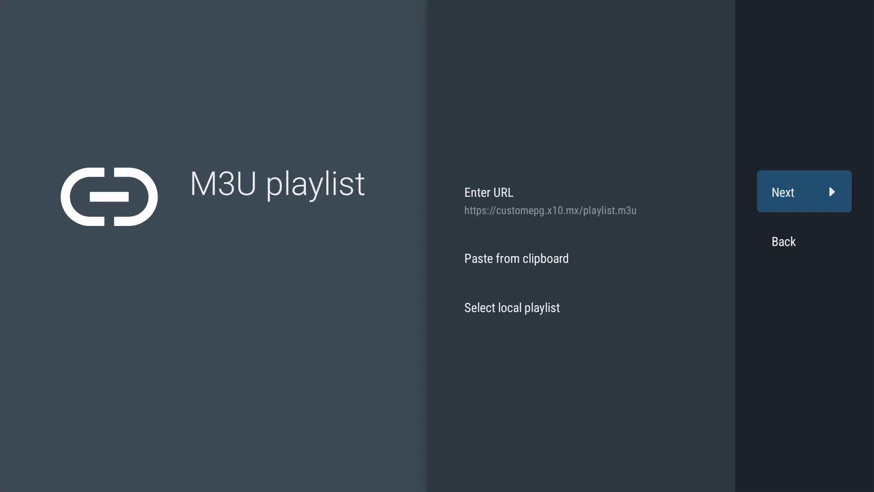
key("Return")
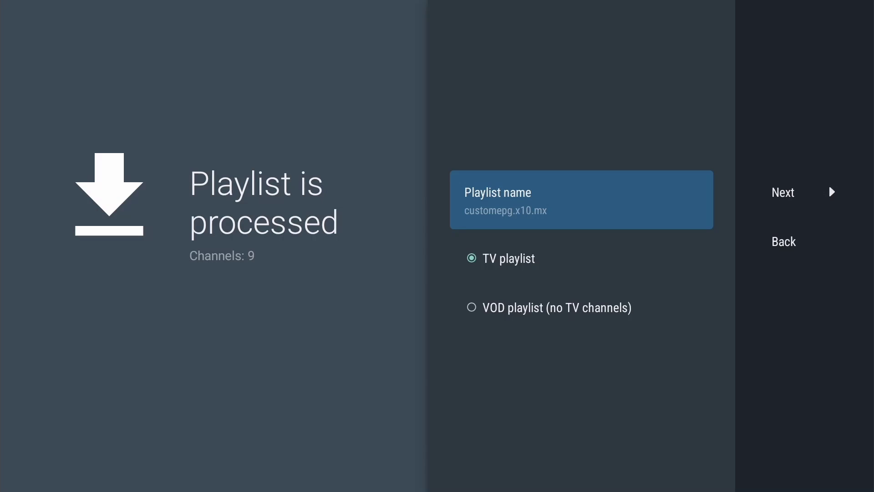
- Replace the suggested playlist name with "My Playlist"
key("Return")
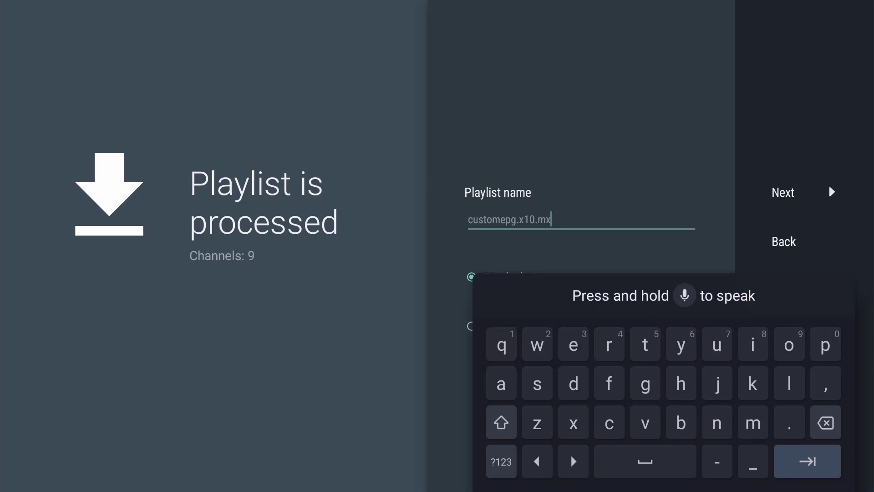
key("BackSpace")
key("BackSpace")
key("BackSpace")
key("BackSpace")
key("BackSpace")
key("BackSpace")
key("BackSpace")
key("BackSpace")
key("BackSpace")
key("BackSpace")
key("BackSpace")
key("BackSpace")
key("BackSpace")
key("BackSpace")
key("BackSpace")
key("BackSpace")
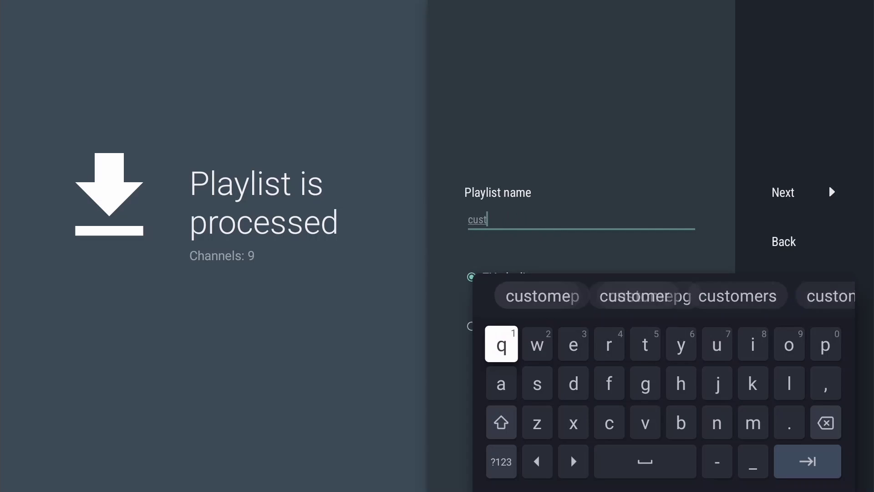
type("My Playlist")
key("Return")
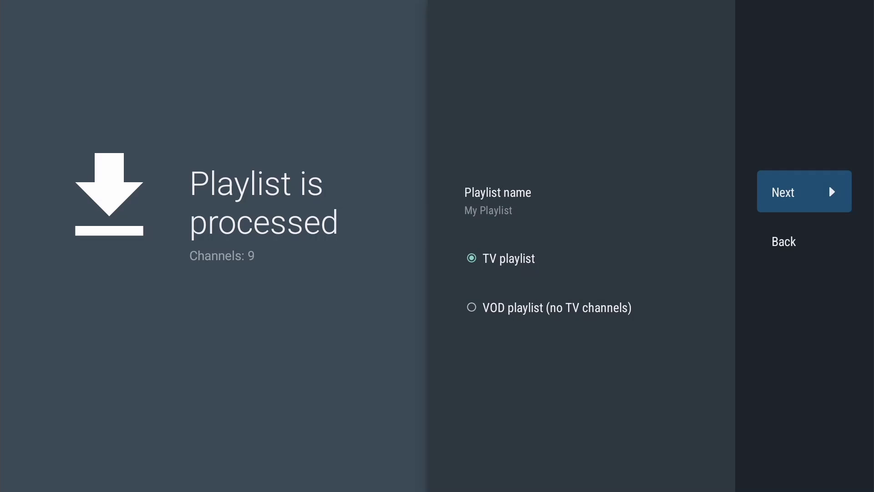
- Accept the TV playlist type and finish the playlist setup without an EPG URL
key("Return")
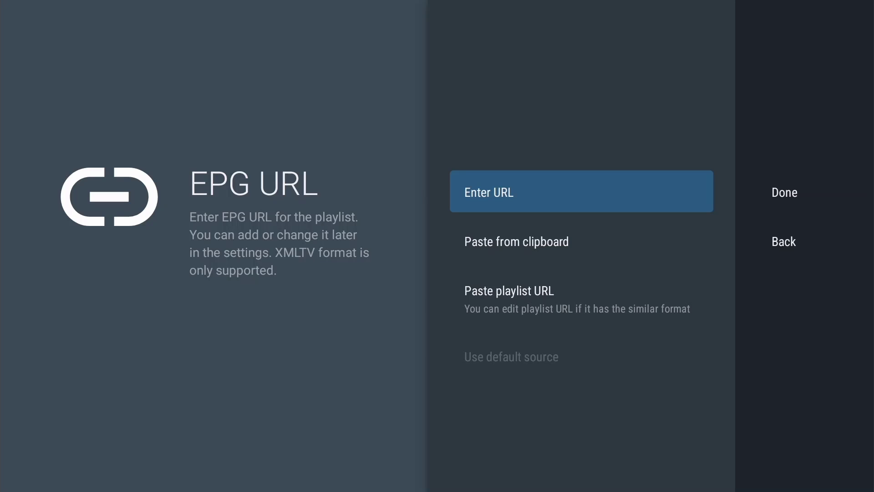
key("Right")
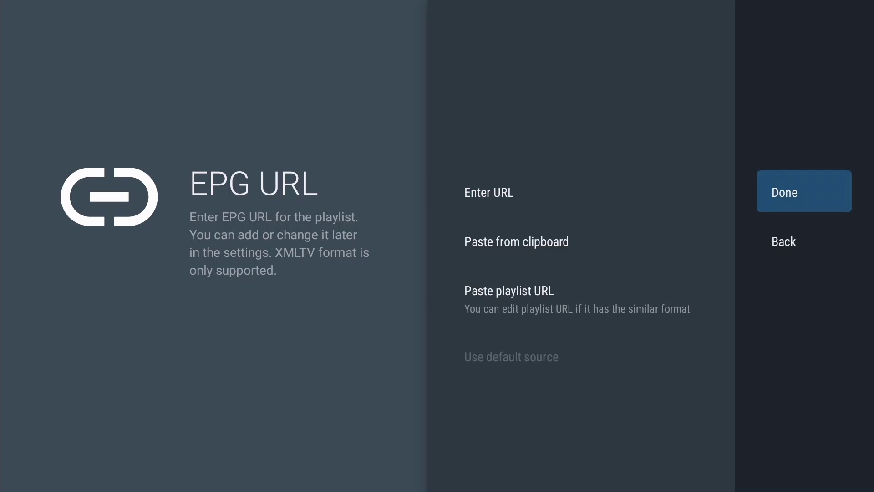
key("Return")
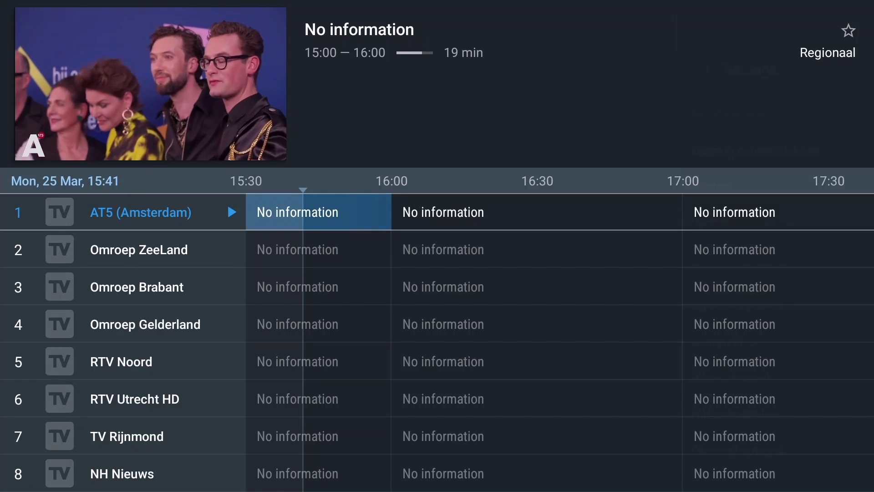
- Open the list of EPG sources in the EPG settings
key("Menu")
key("Down")
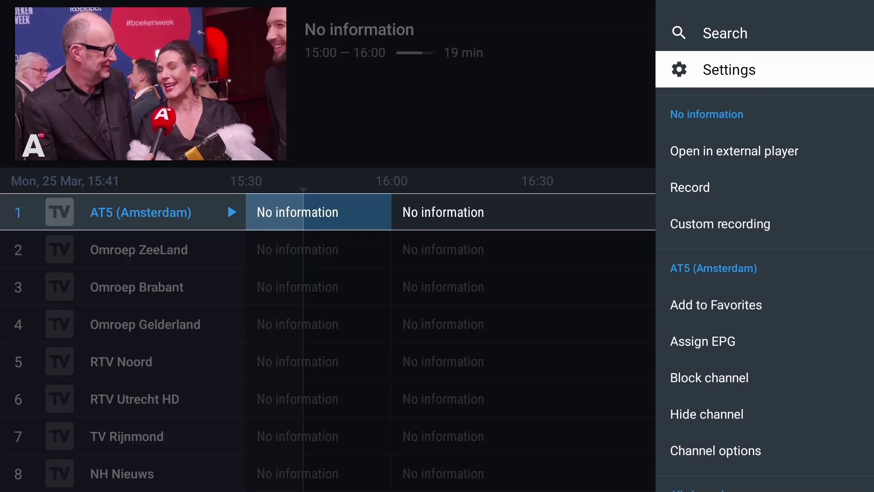
key("Return")
key("Down")
key("Down")
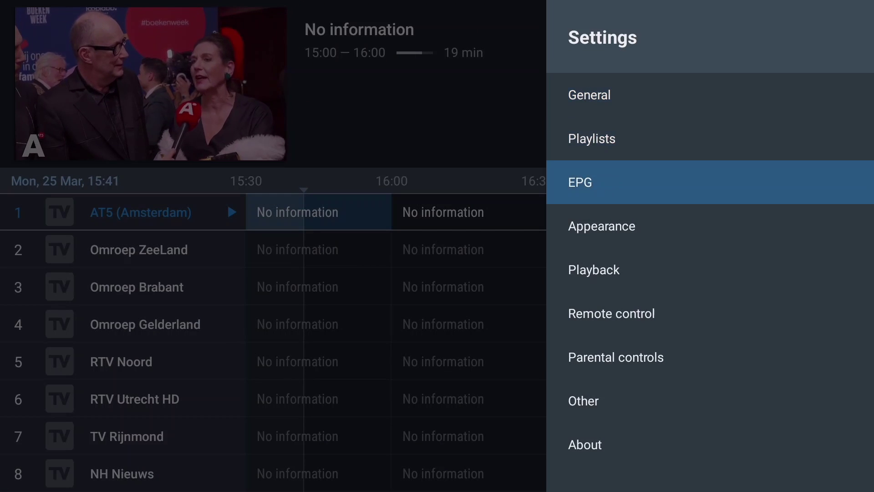
key("Return")
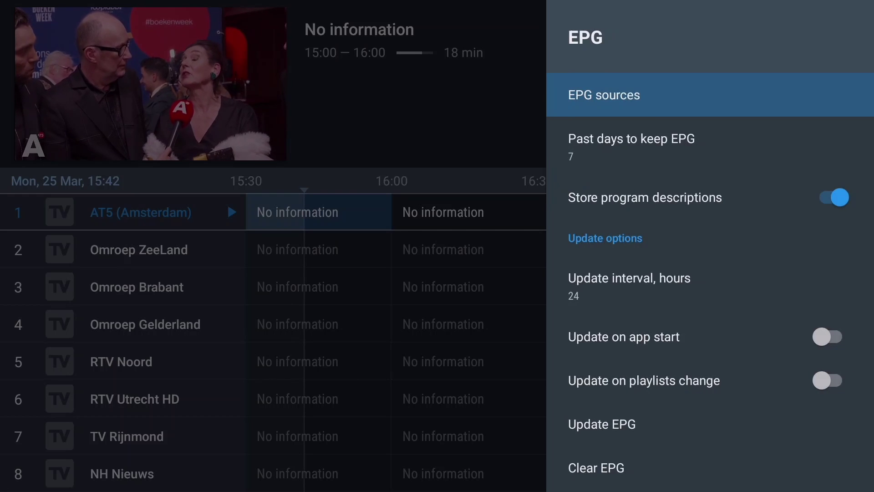
key("Return")
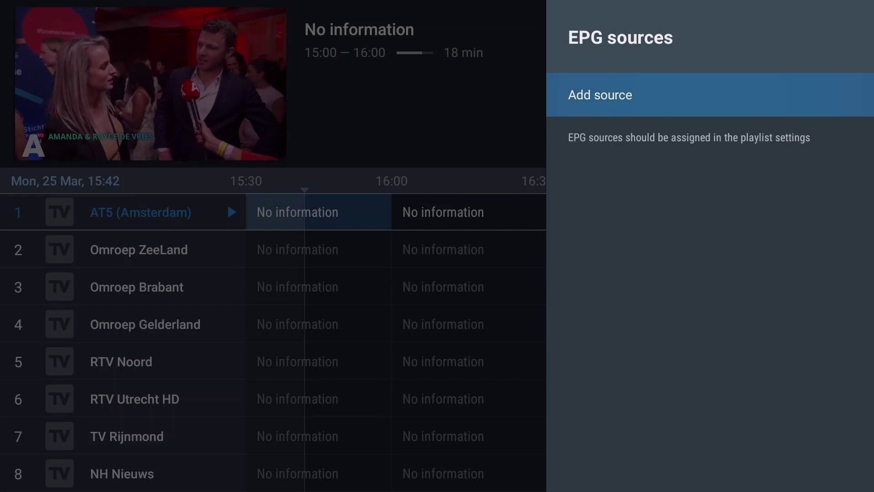
key("Return")
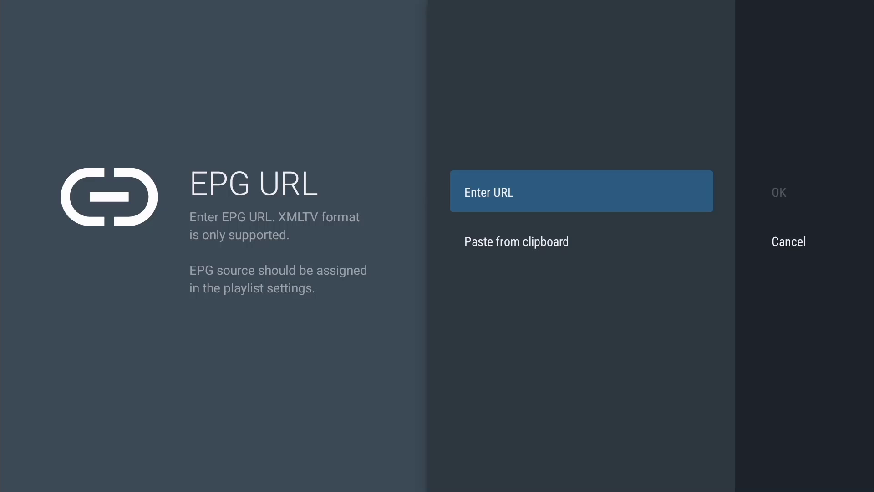
key("Return")
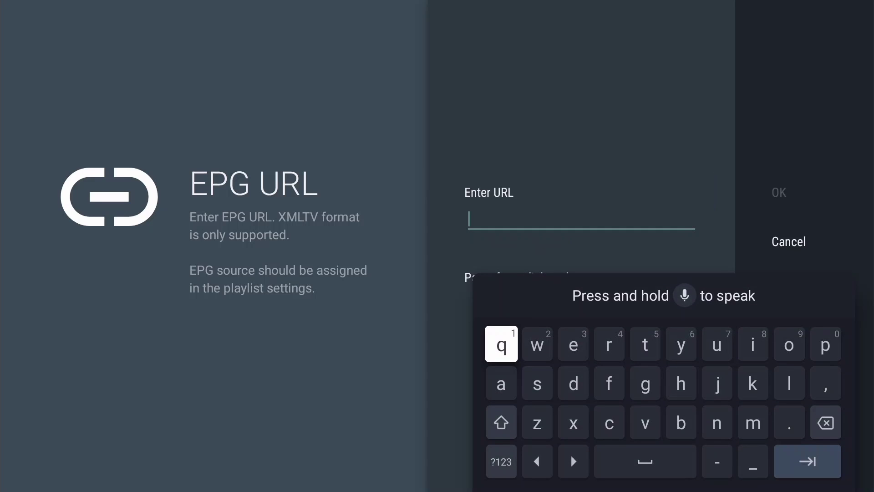
type("https://customepg.x10.mx/video-gui")
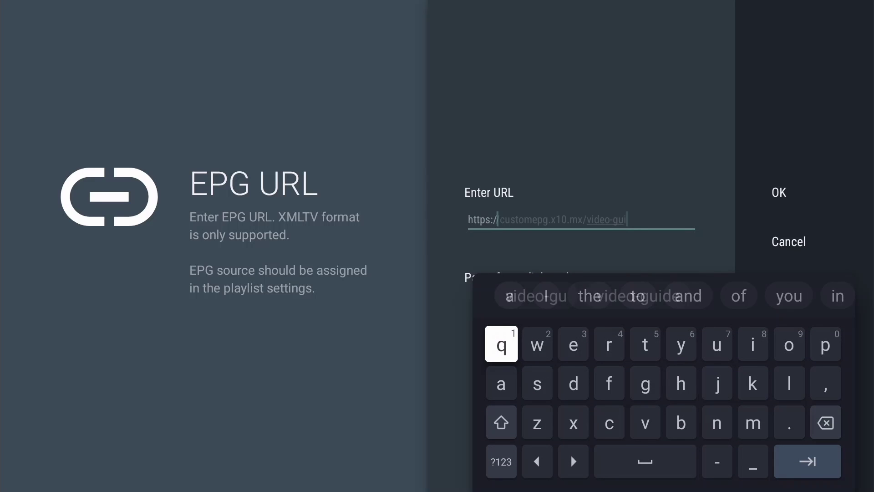
type("de.xml")
key("Return")
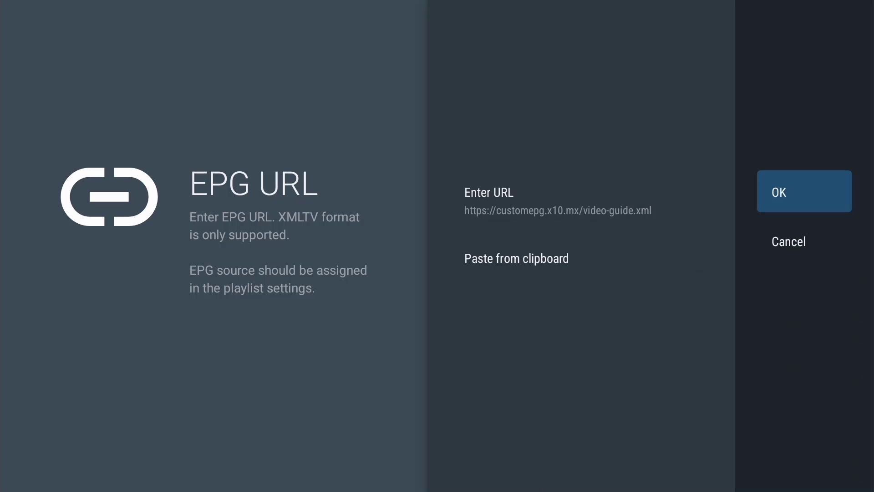
key("Return")
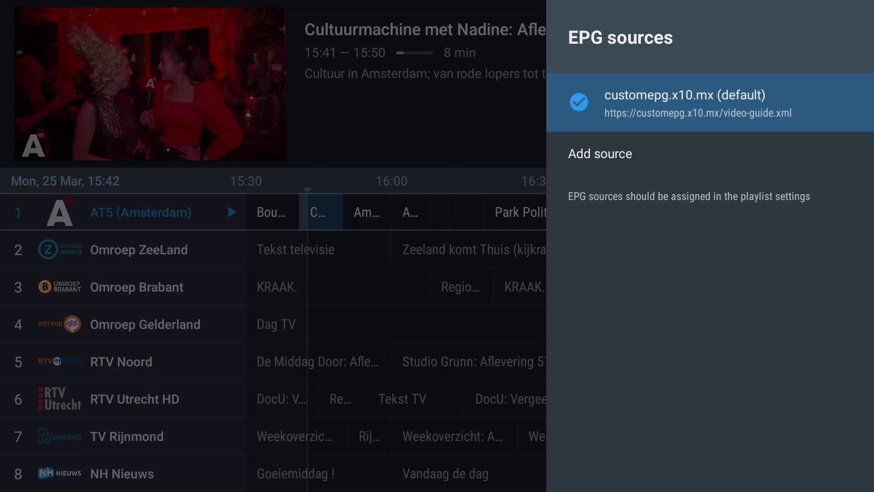
key("Escape")
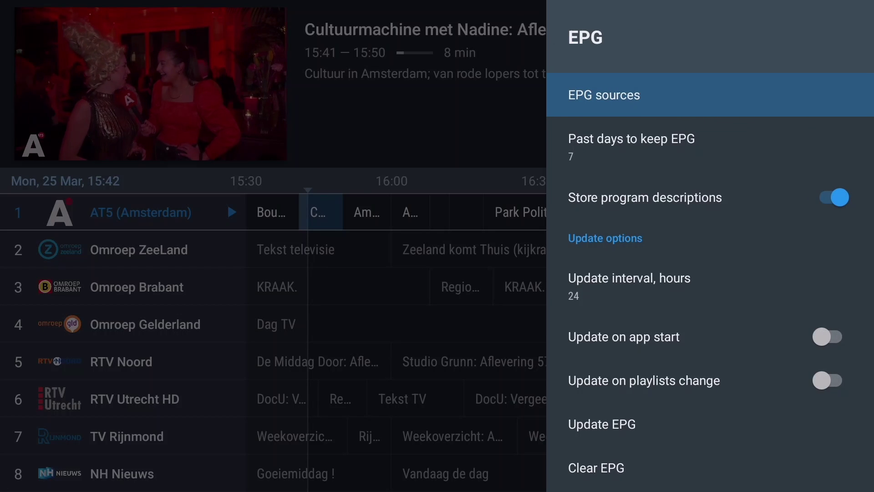
key("Escape")
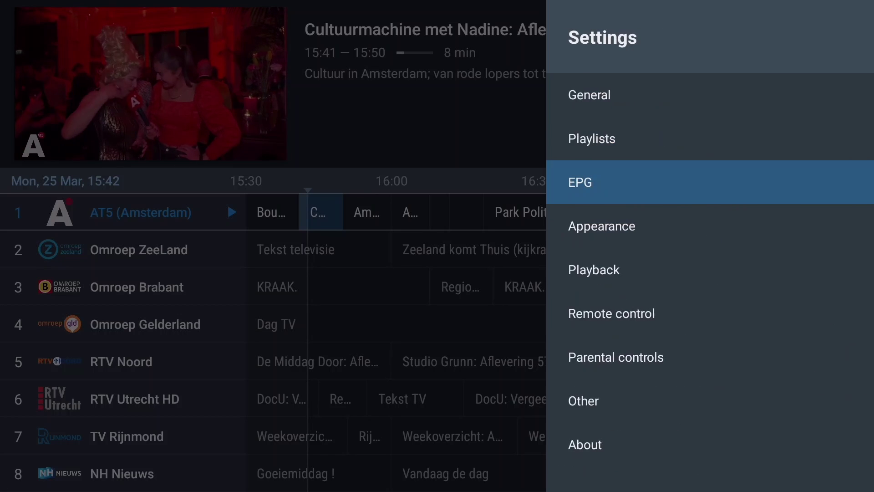
key("Escape")
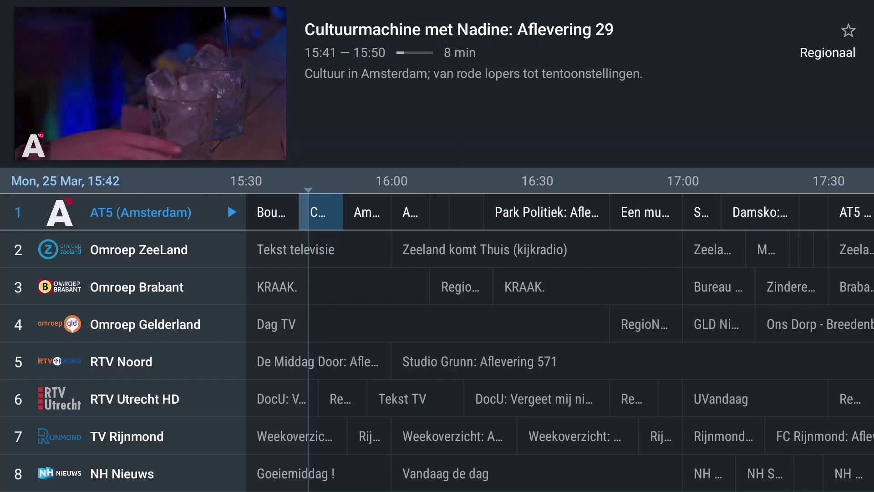
- Browse the program listings in the TV guide from channel 1 down to channel 9, L1mburg TV
key("Down")
key("Down")
key("Down")
key("Down")
key("Down")
key("Down")
key("Down")
key("Down")
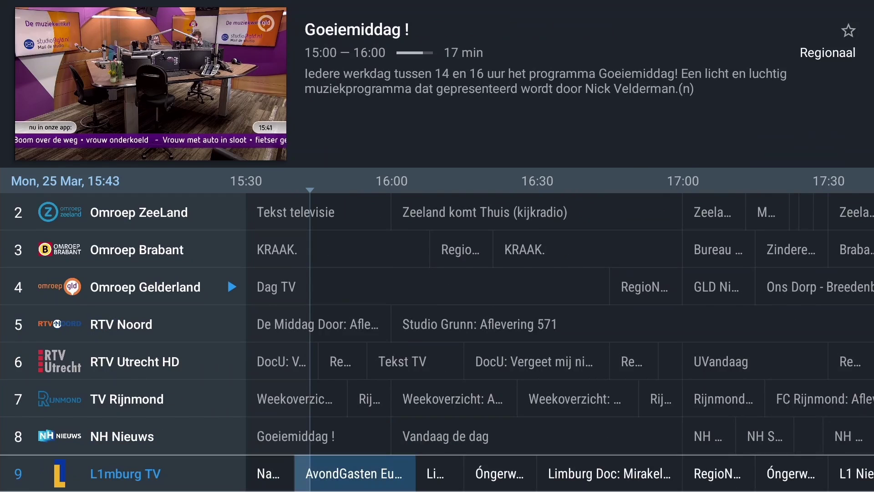